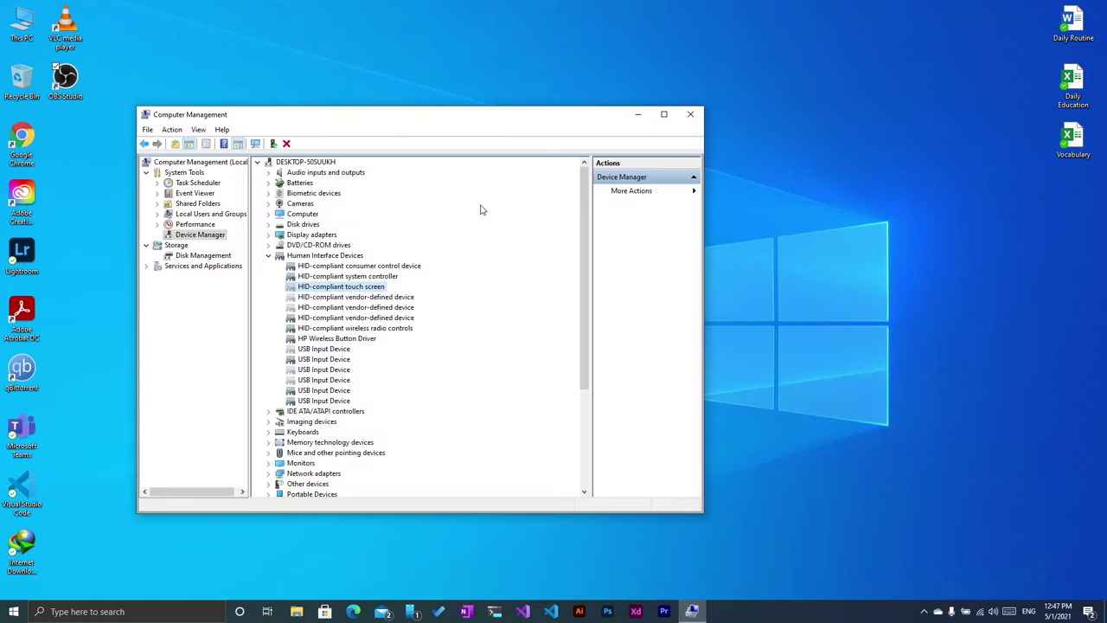
Try an automatic driver search for the HID-compliant touch screen and return to the search choices
left_click(325, 340)
left_click(325, 289)
right_click(328, 291)
left_click(355, 297)
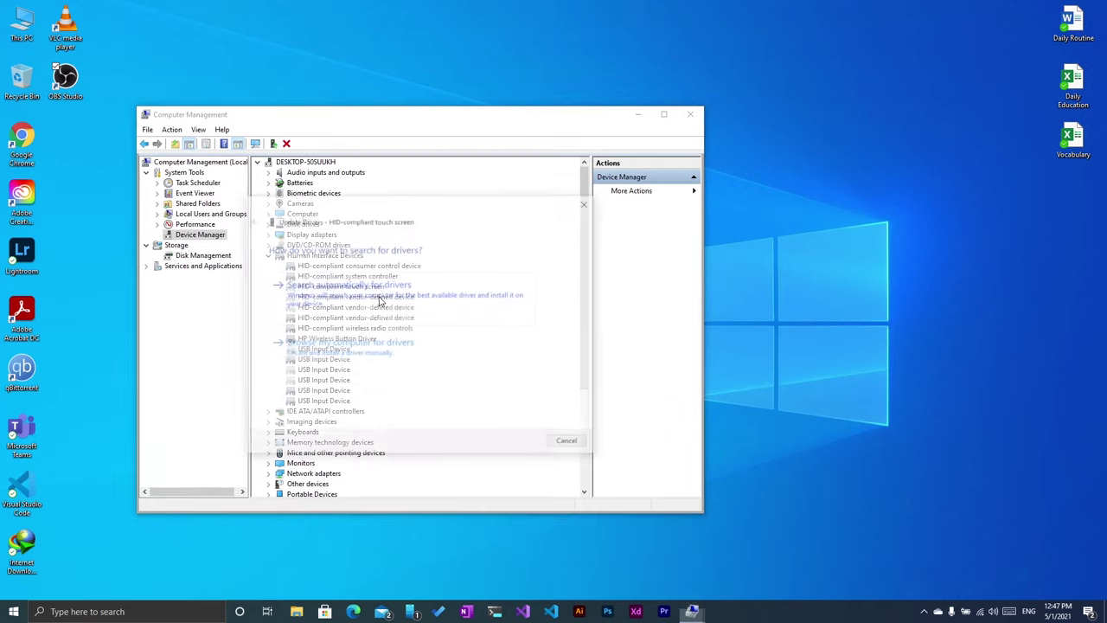
left_click(378, 300)
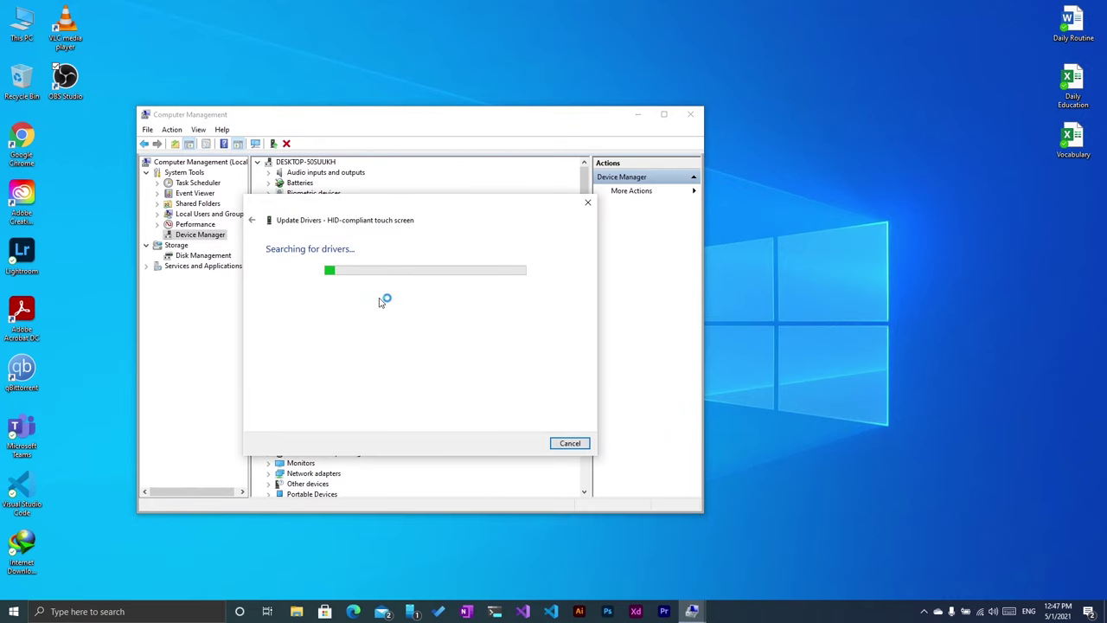
left_click(253, 219)
Try to update the HID-compliant touch screen manually with the HID-compliant device driver from the available drivers on the computer
left_click(337, 353)
left_click(368, 381)
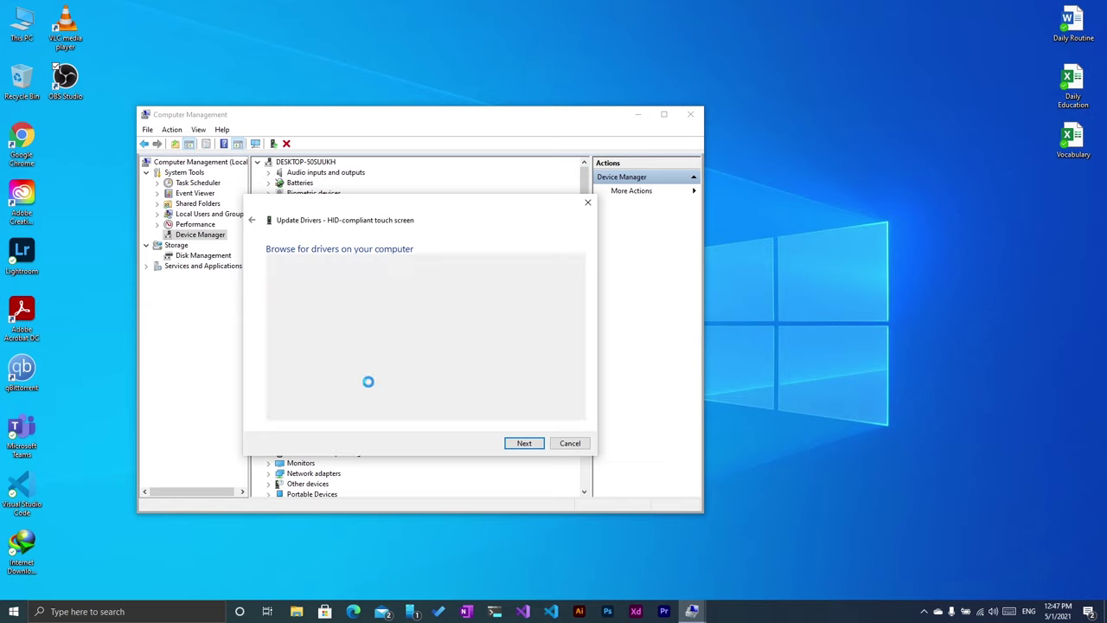
left_click(348, 356)
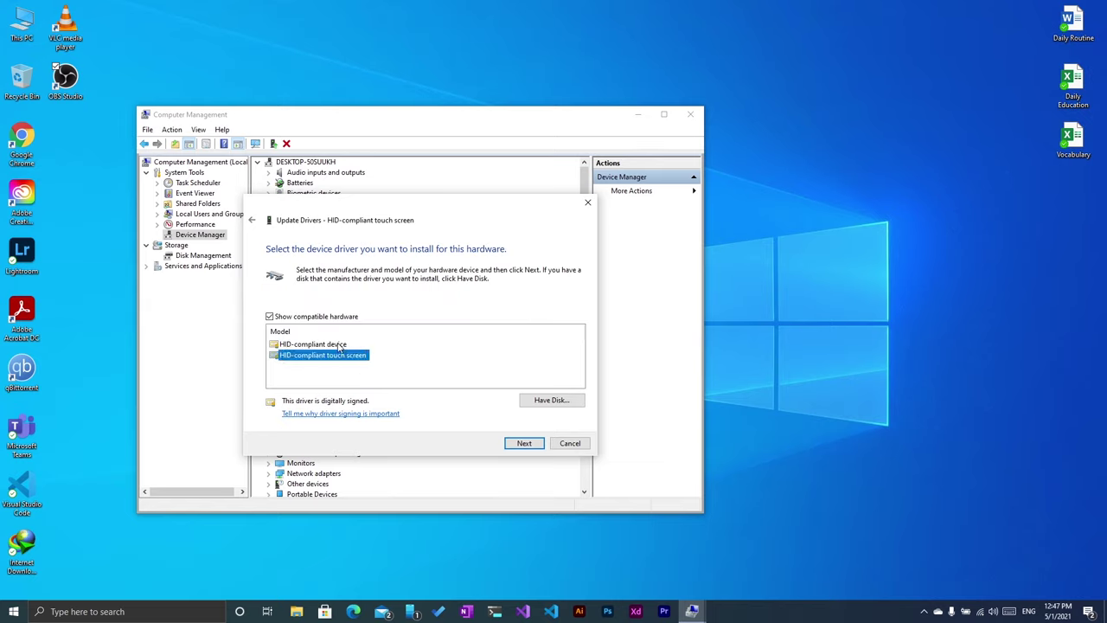
left_click(339, 345)
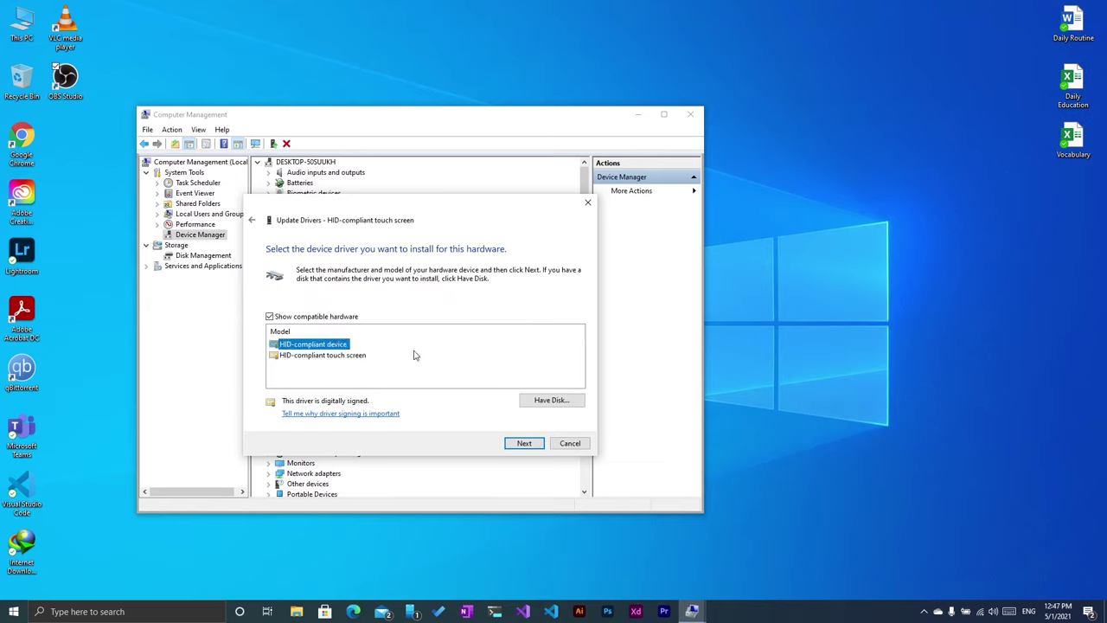
left_click(524, 444)
left_click(571, 442)
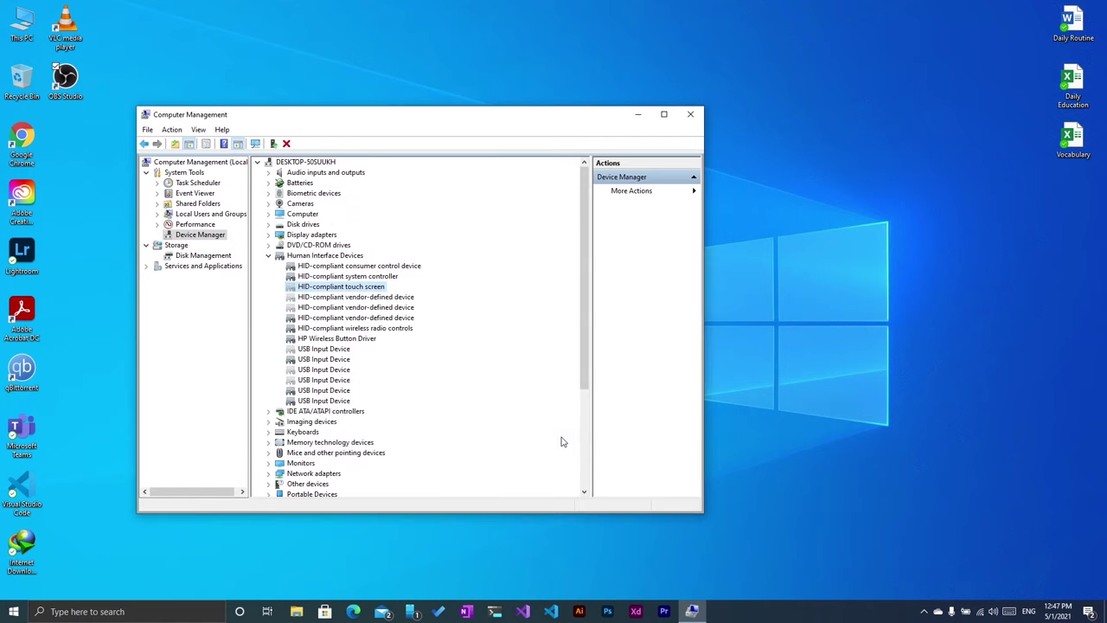
right_click(297, 259)
left_click(322, 260)
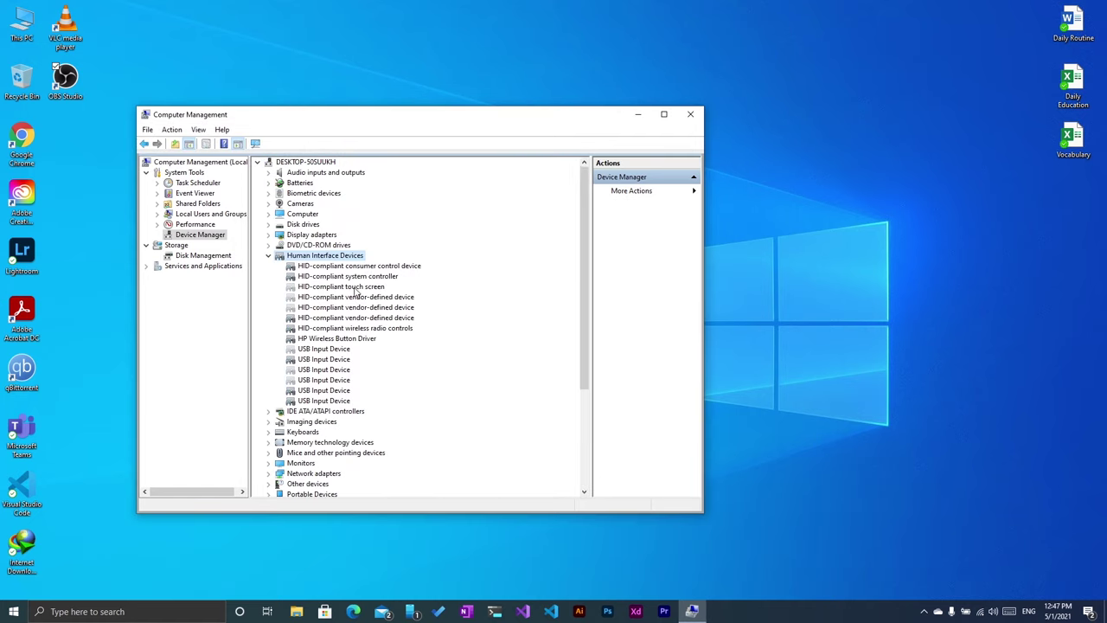
left_click(356, 289)
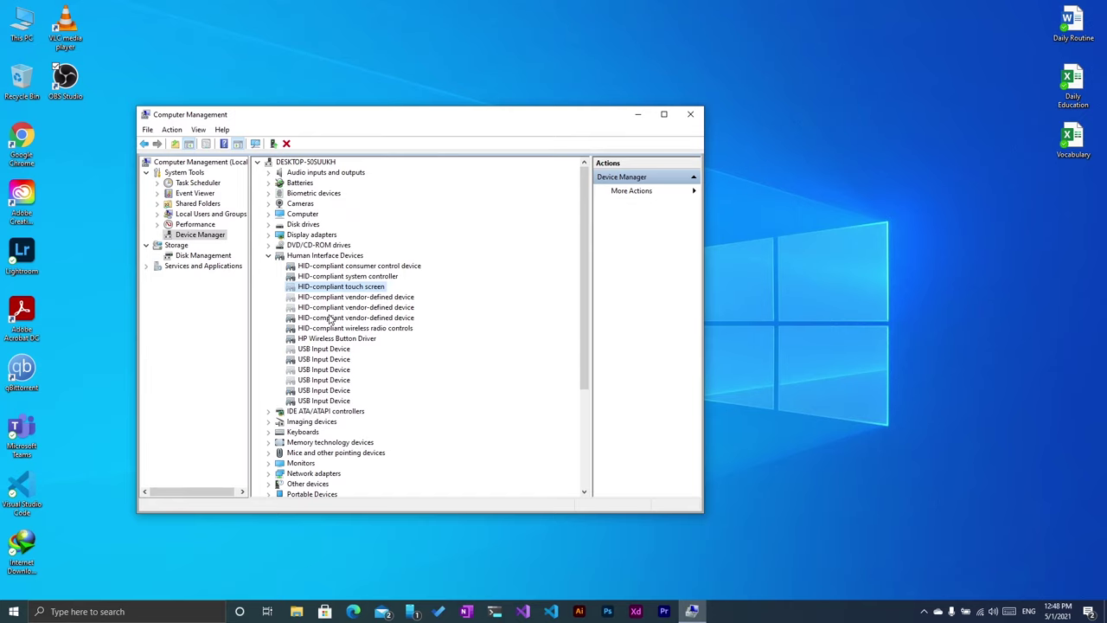
Review the Windows Update status under Update & Security in Settings and close Settings
left_click(14, 611)
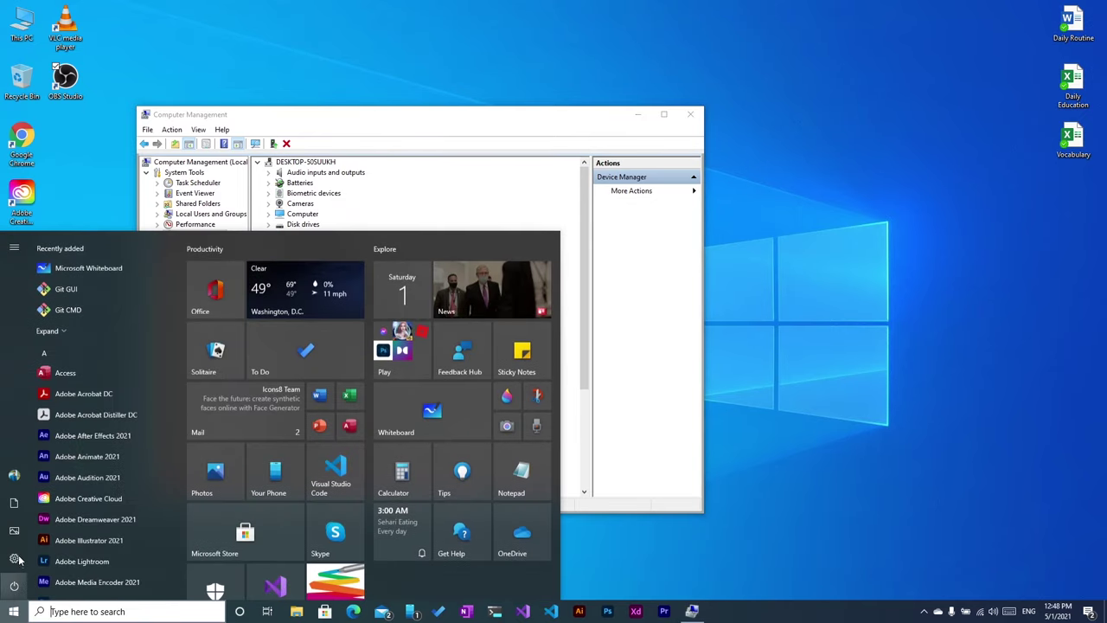
left_click(39, 559)
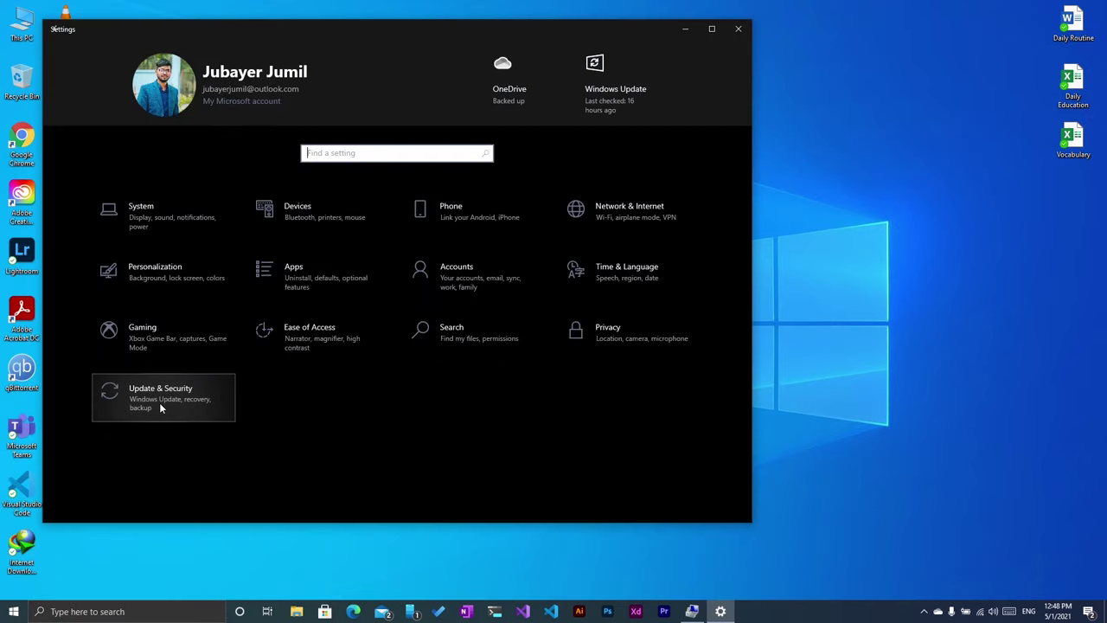
left_click(161, 405)
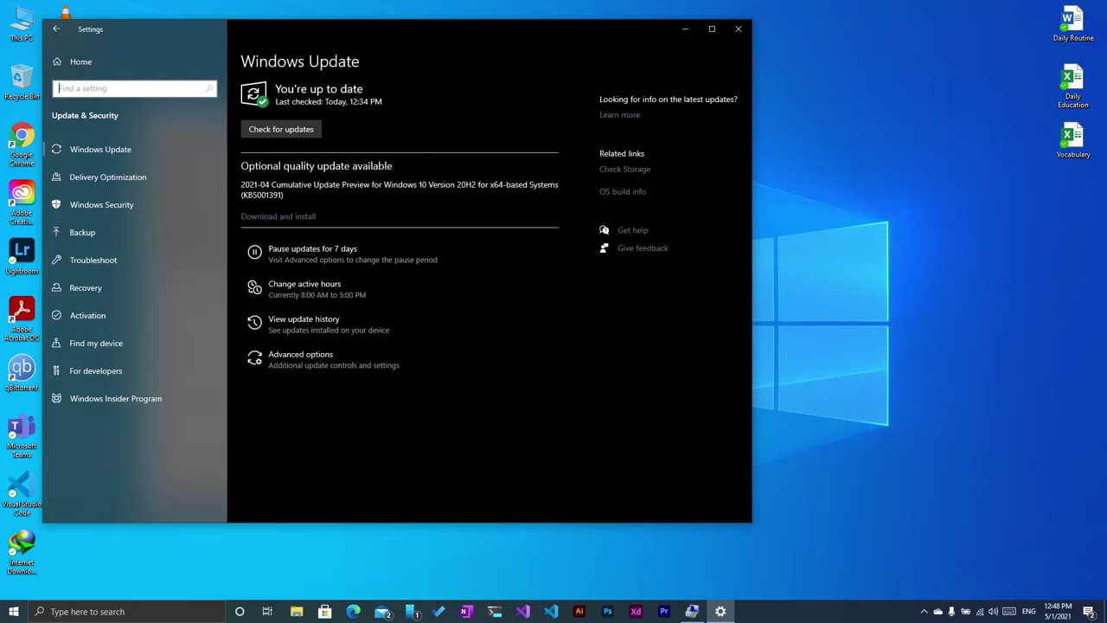
left_click(740, 31)
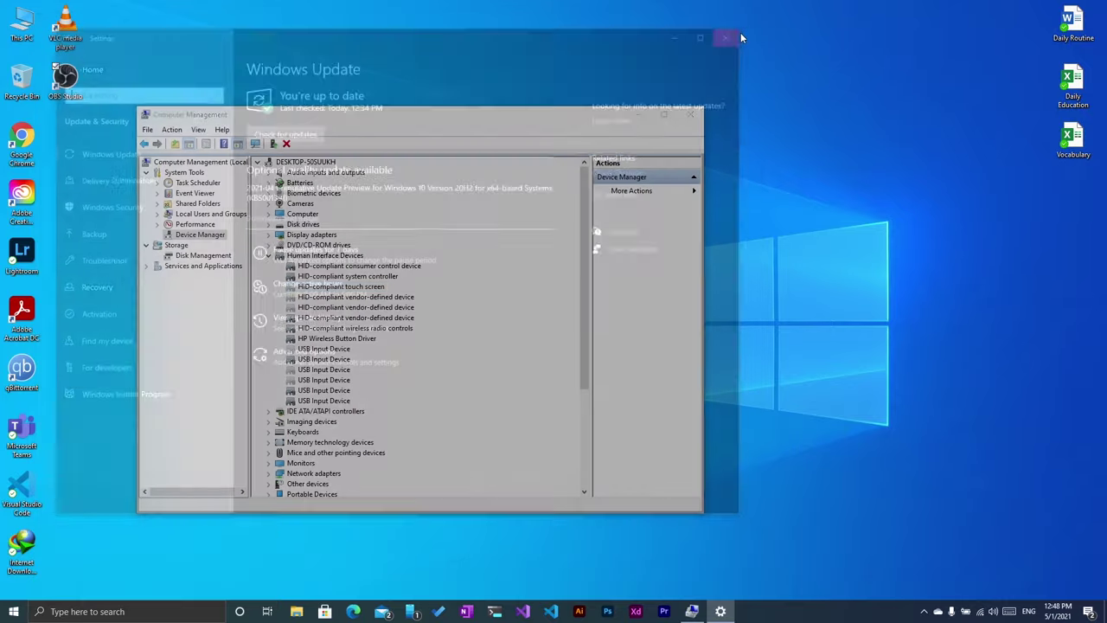
Close Computer Management and open Devices and Printers under Hardware and Sound in Control Panel
left_click_drag(562, 118, 577, 110)
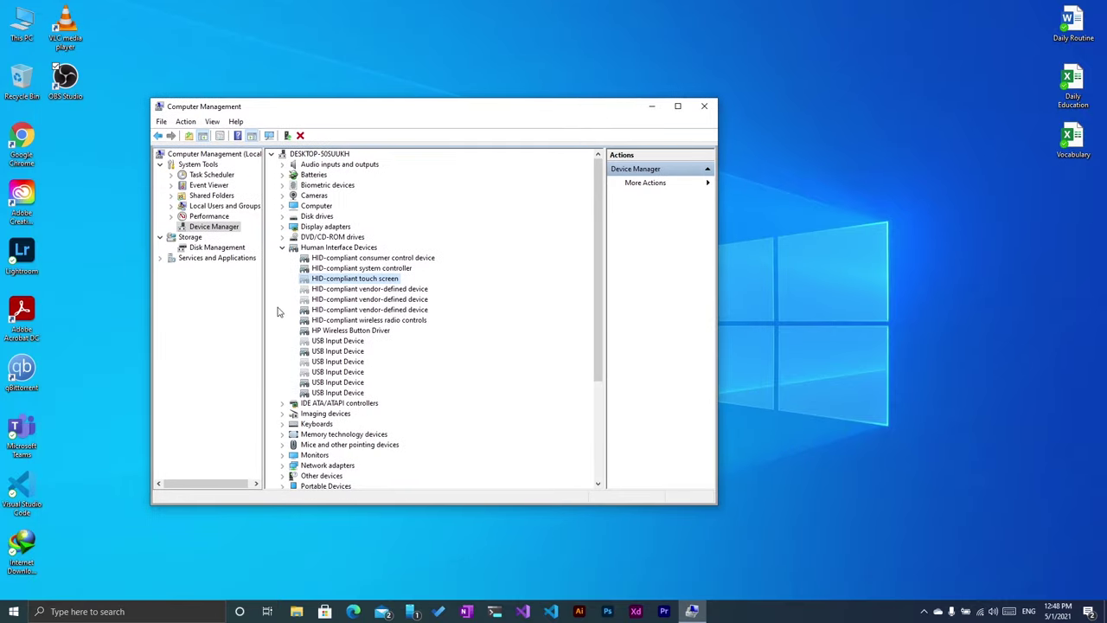
left_click(704, 106)
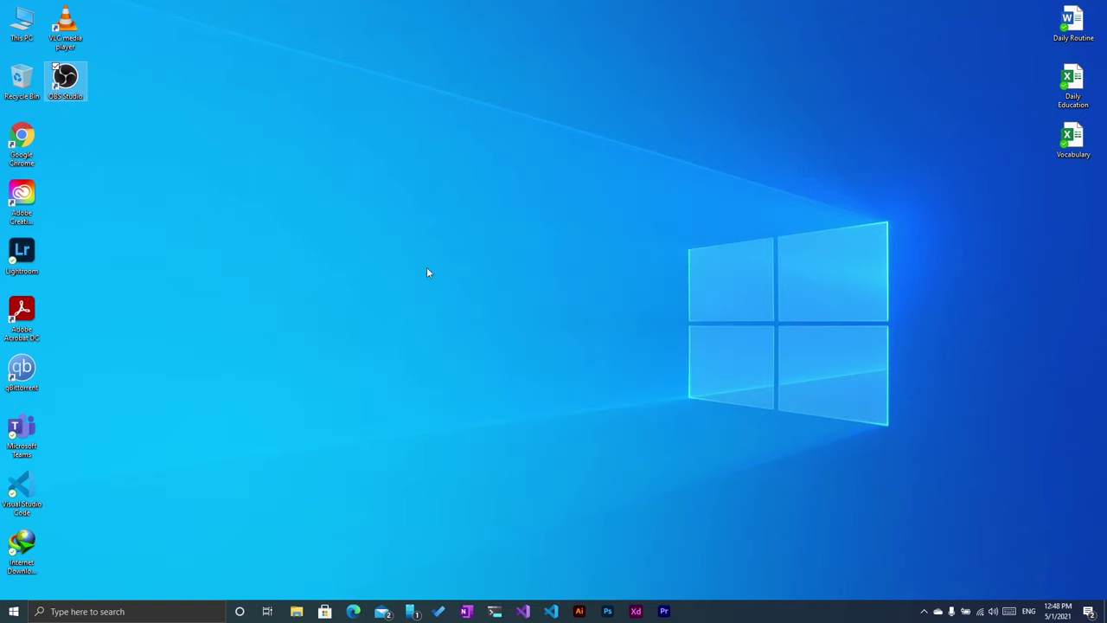
left_click(13, 612)
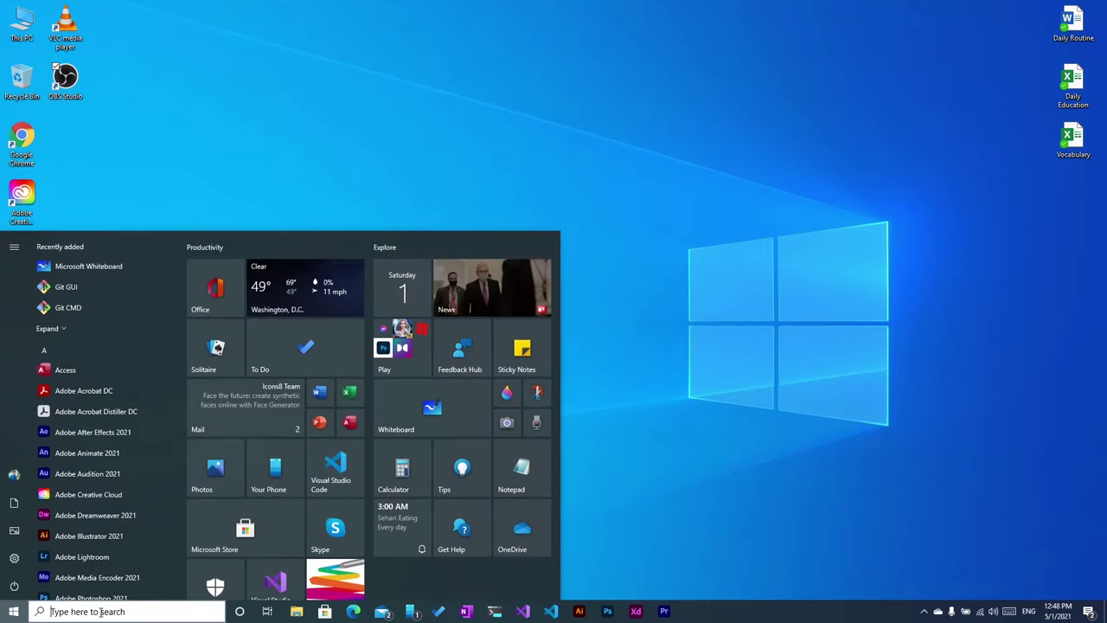
left_click(101, 612)
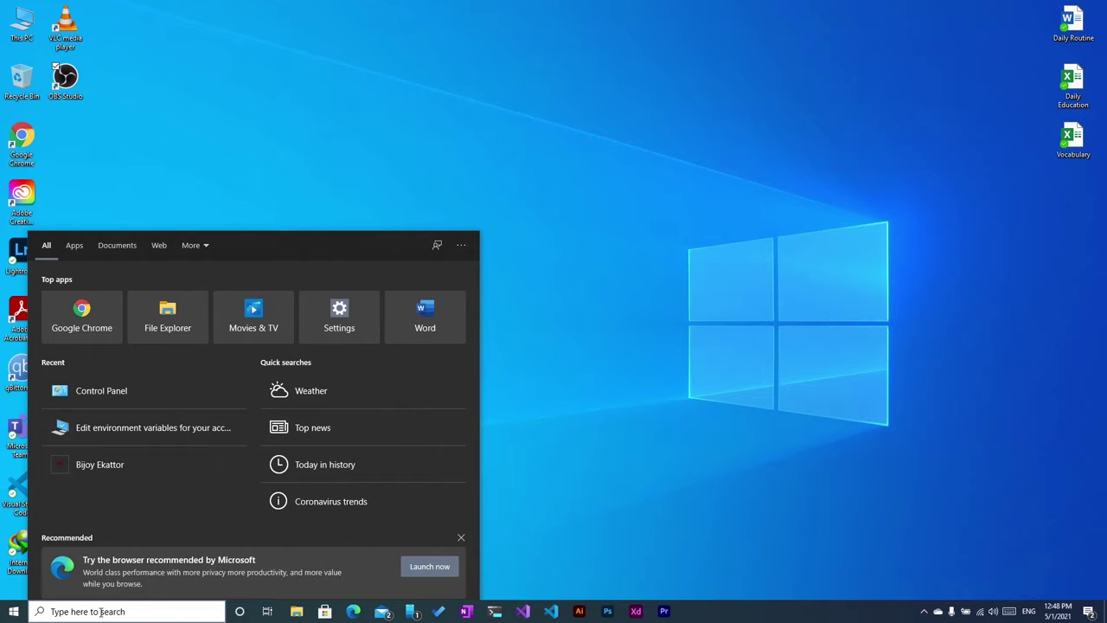
left_click(123, 394)
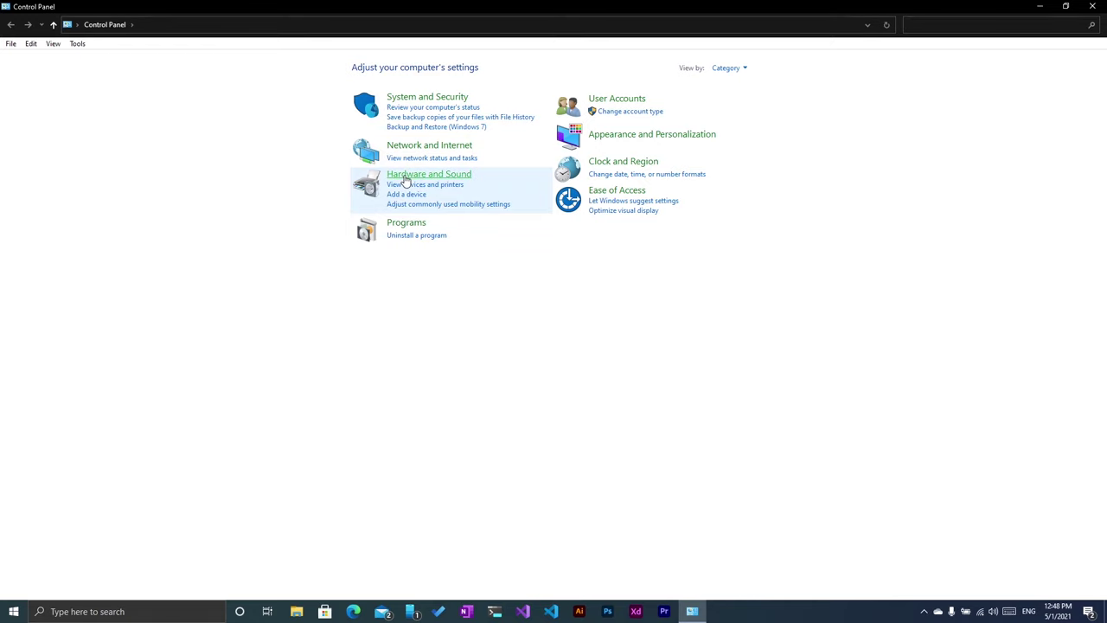
left_click(438, 176)
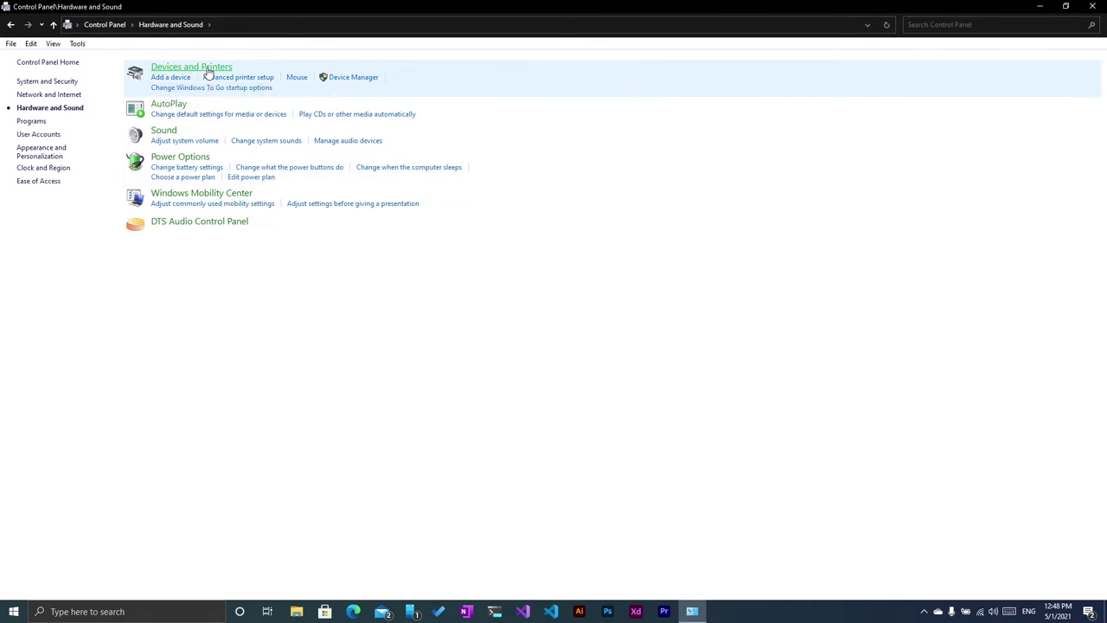
left_click(207, 71)
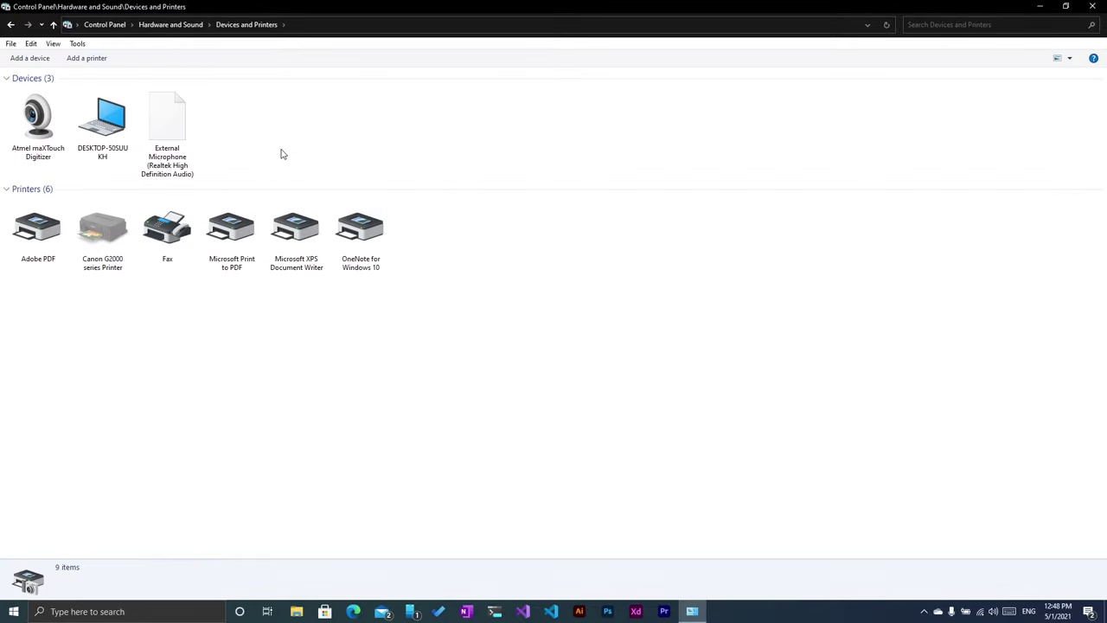
Open the properties of the Atmel maXTouch Digitizer and show its hardware functions
left_click(43, 129)
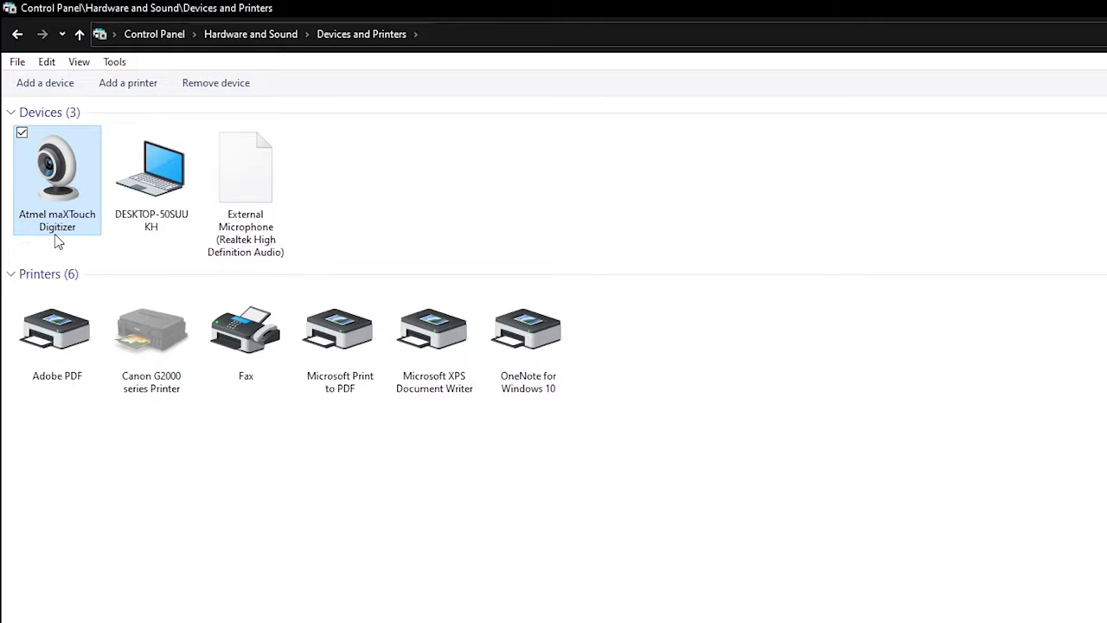
right_click(80, 179)
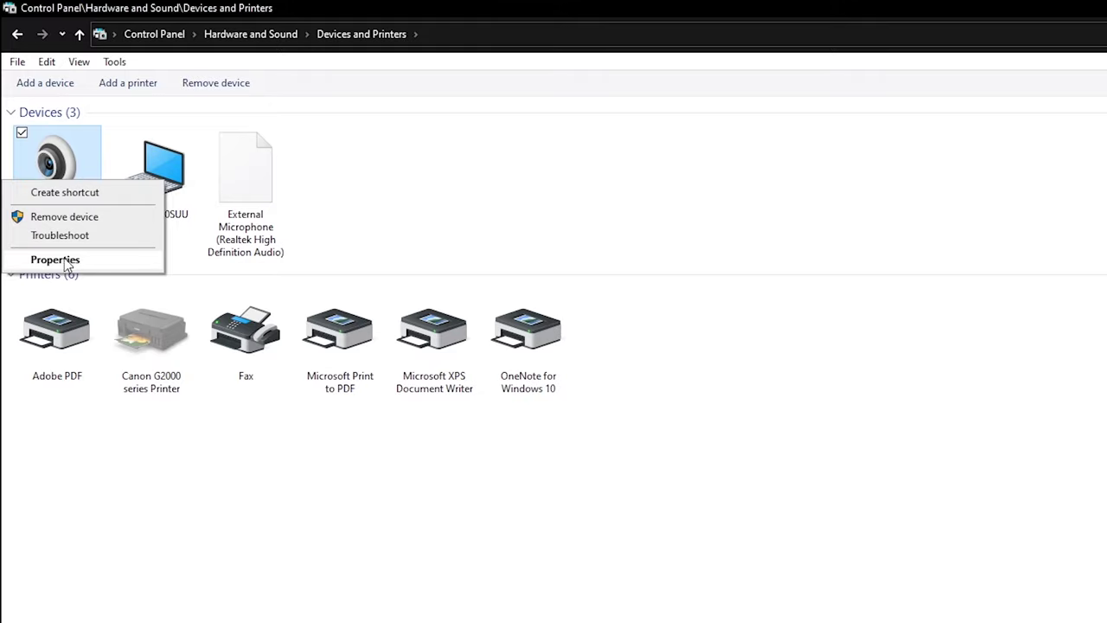
left_click(98, 258)
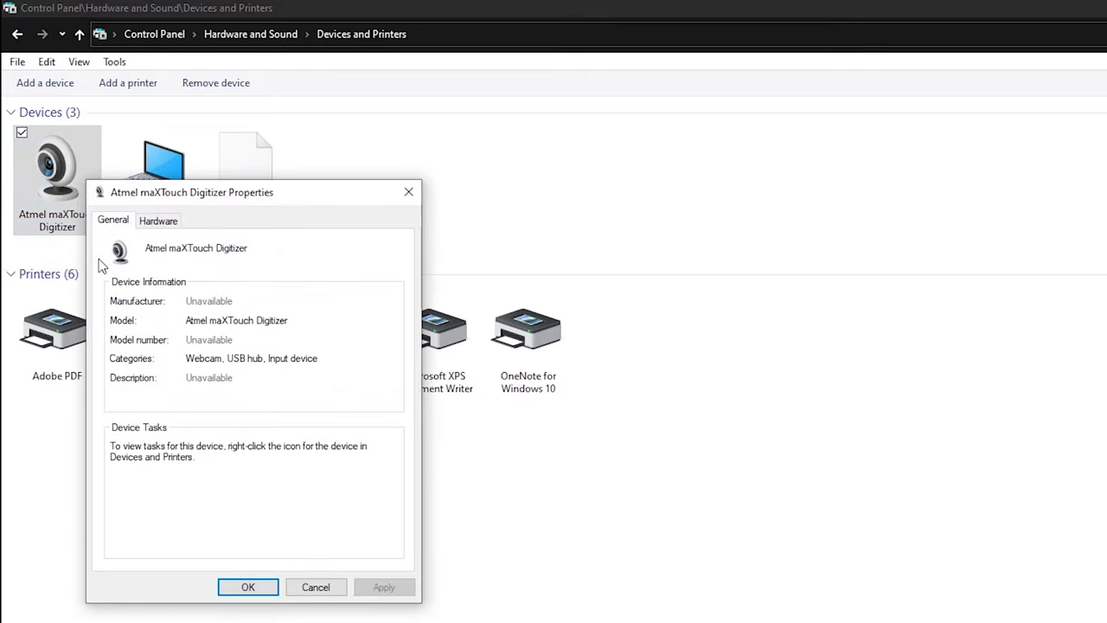
left_click_drag(207, 198, 218, 166)
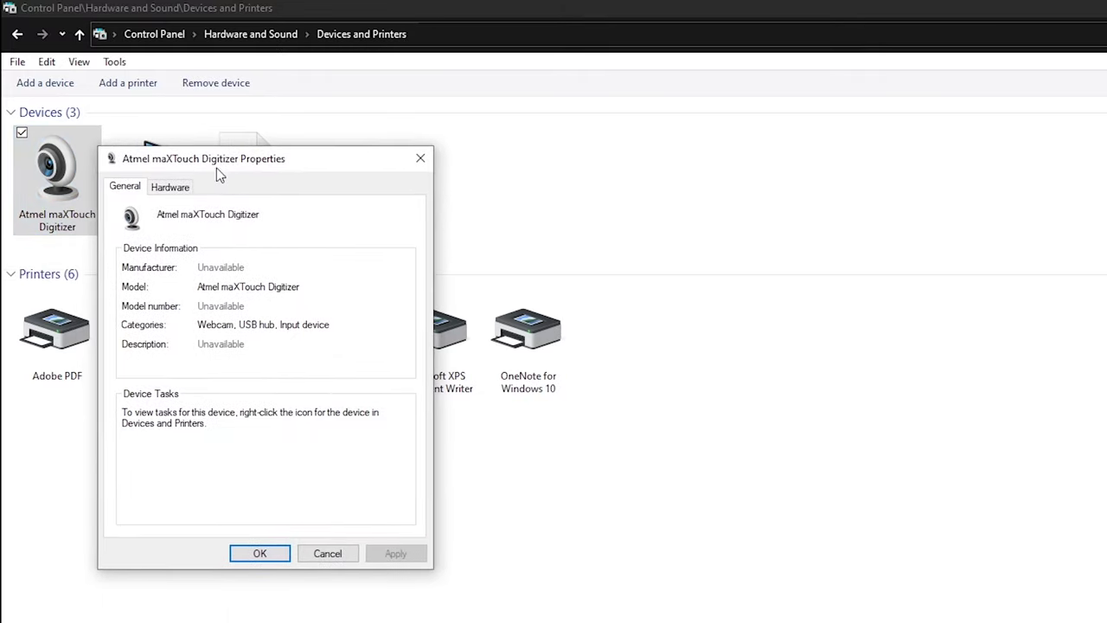
left_click(171, 189)
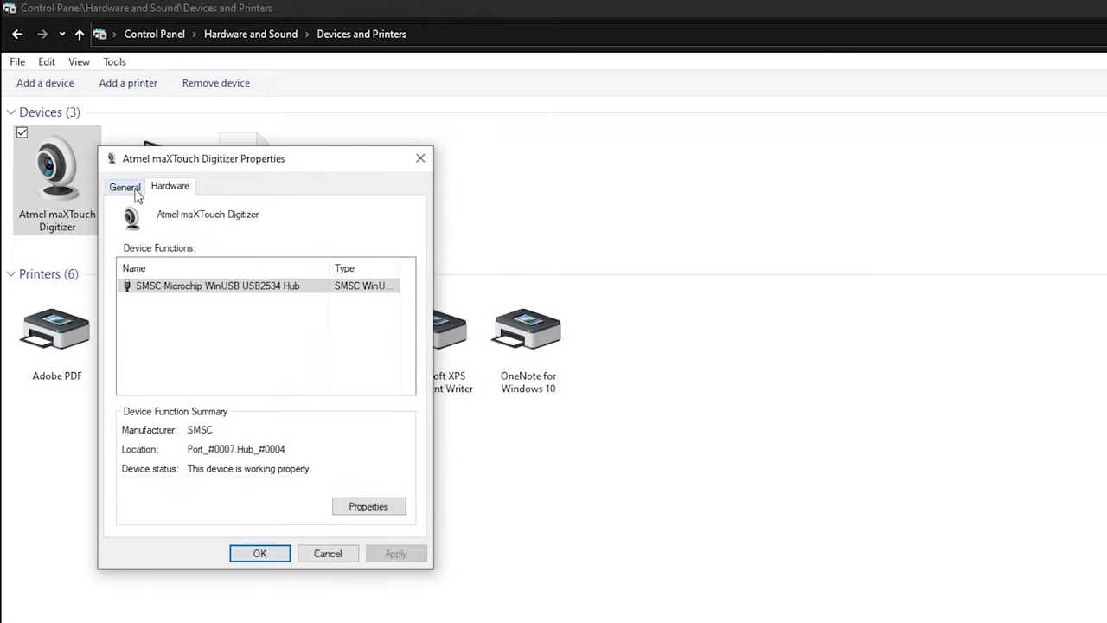
left_click(134, 188)
left_click(159, 191)
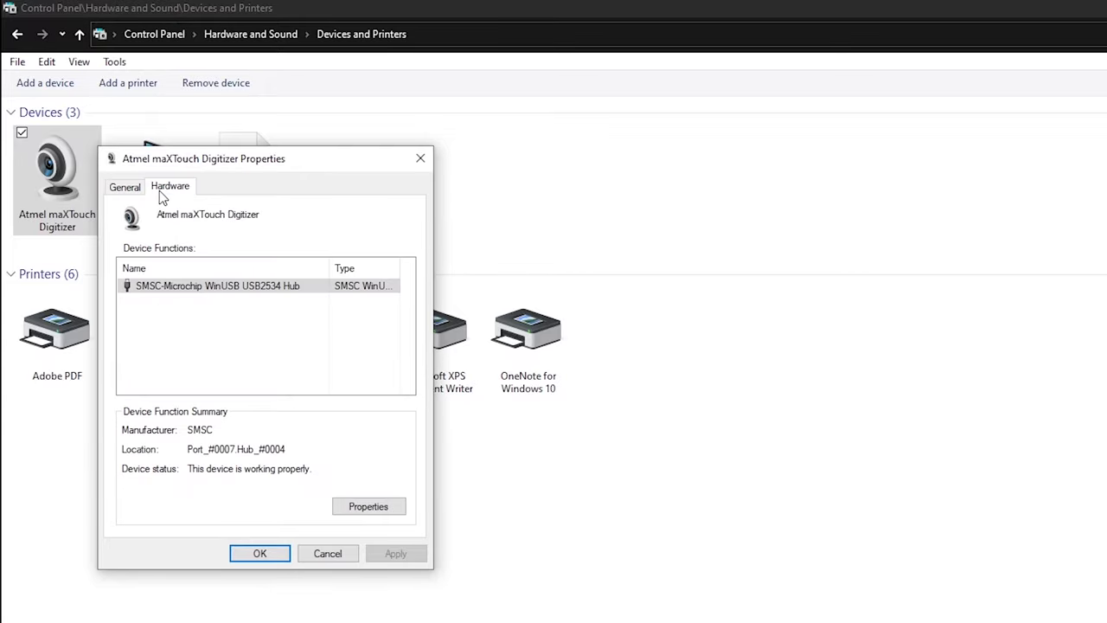
Open the SMSC-Microchip WinUSB USB2534 Hub's properties, enable changing its settings, and show its driver information
left_click(371, 511)
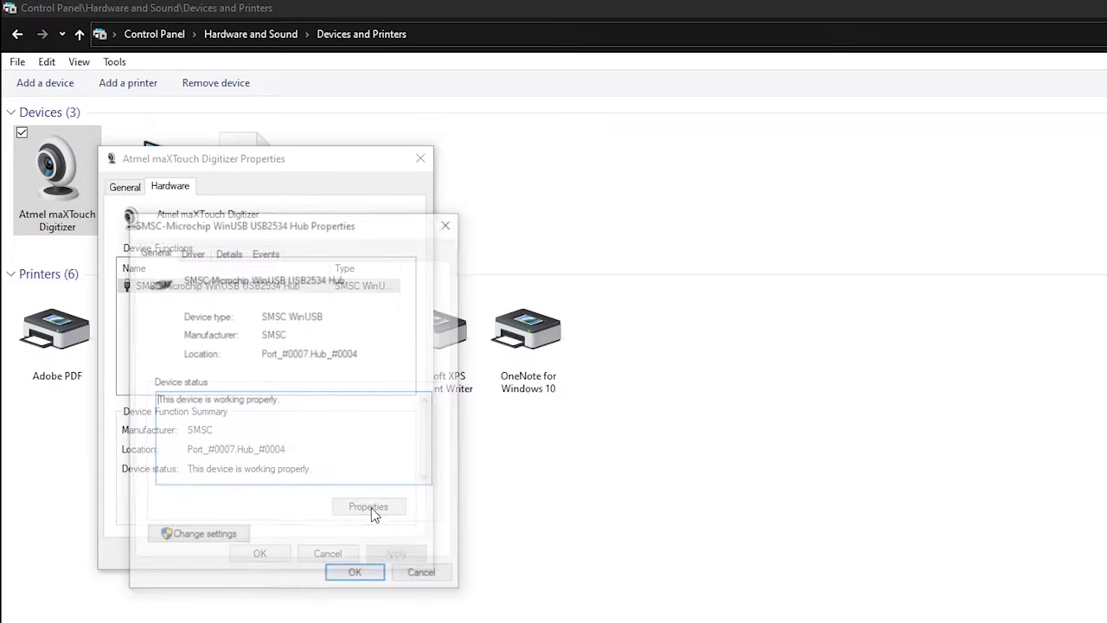
left_click(188, 539)
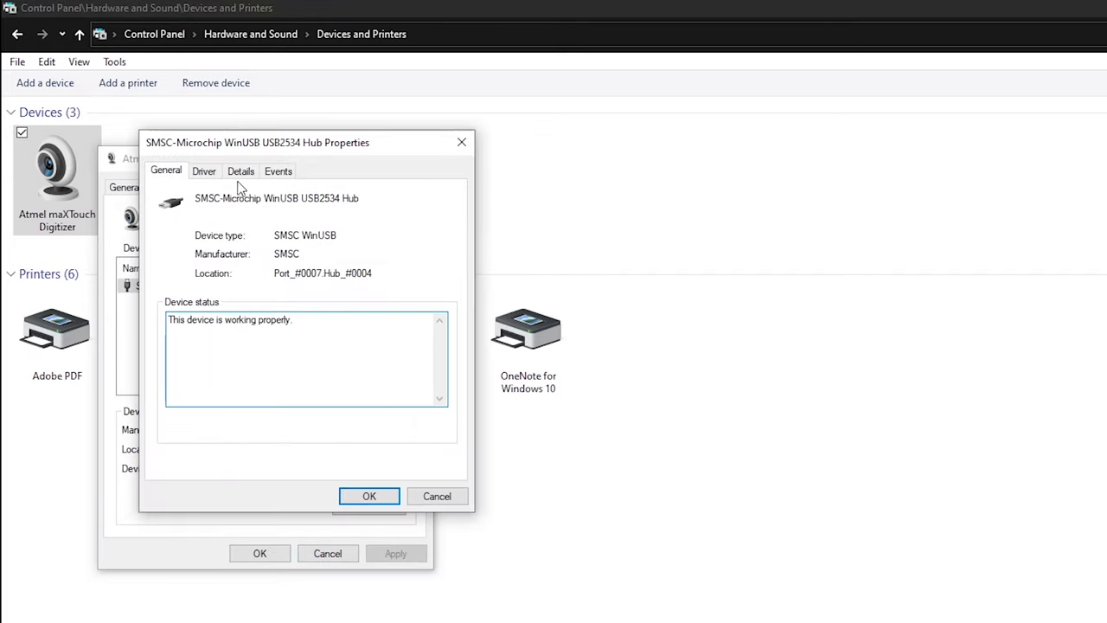
left_click(206, 175)
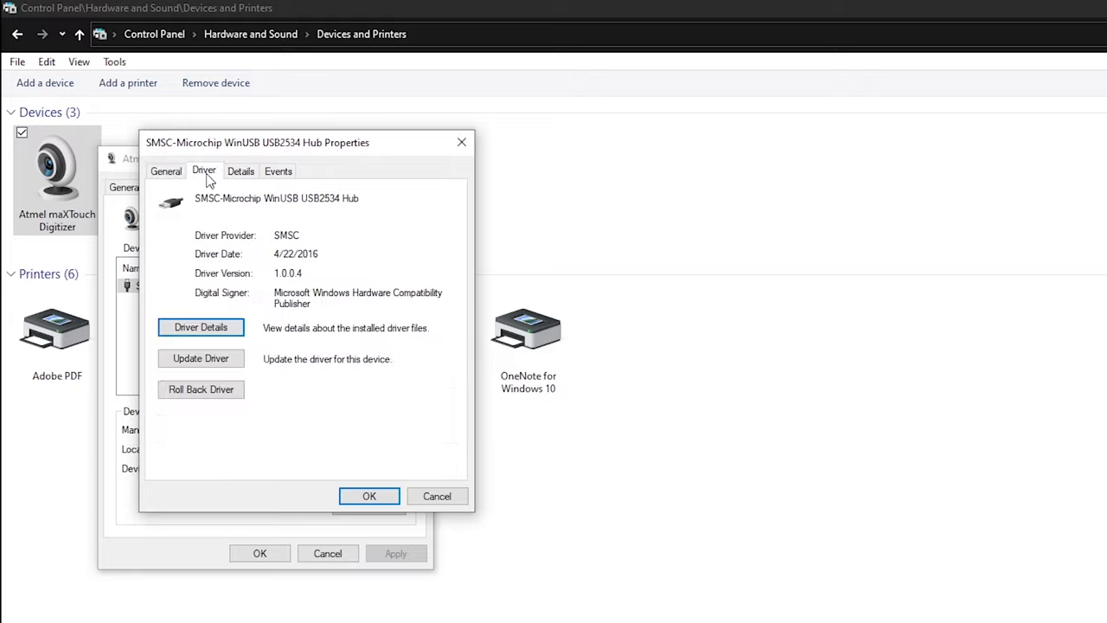
Manually install the Generic USB Hub driver for the hub from the compatible drivers on the computer and close the properties dialogs
left_click(197, 361)
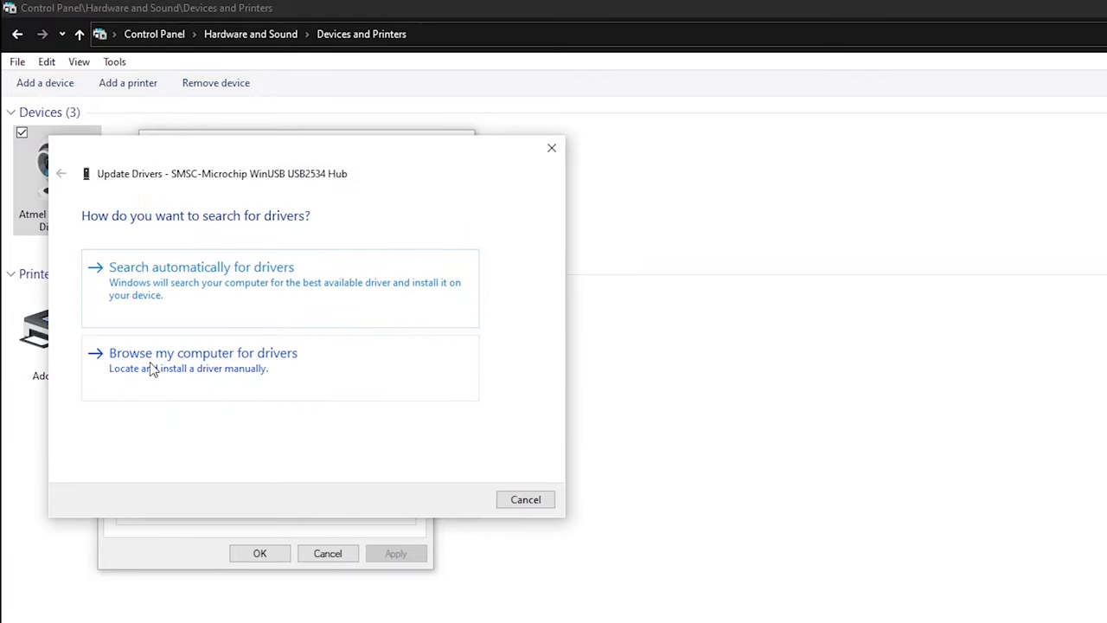
left_click(282, 368)
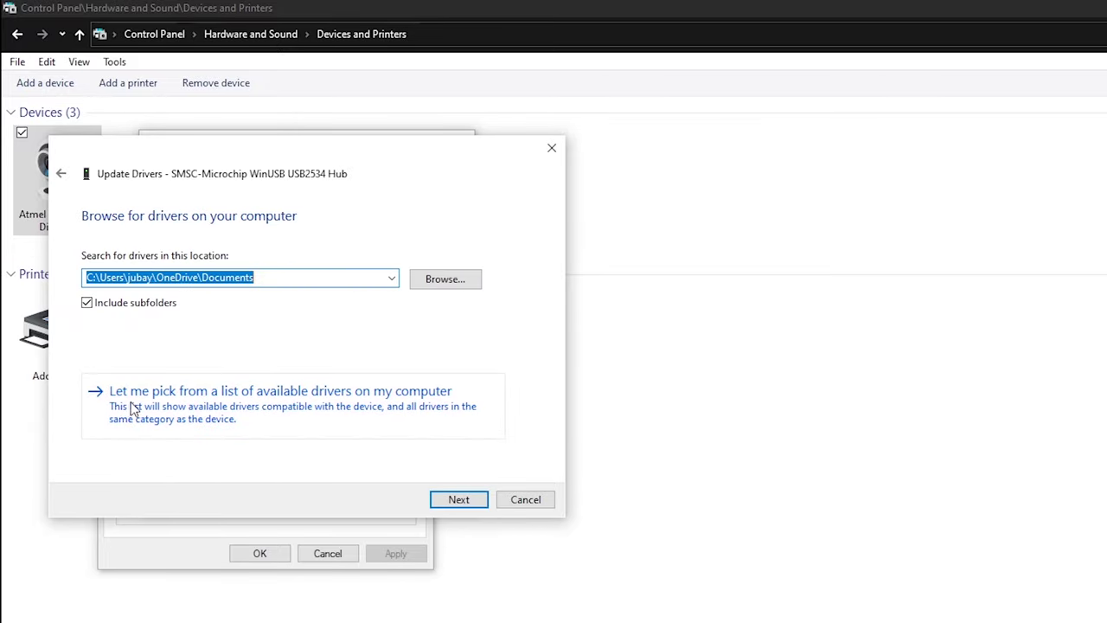
left_click(197, 416)
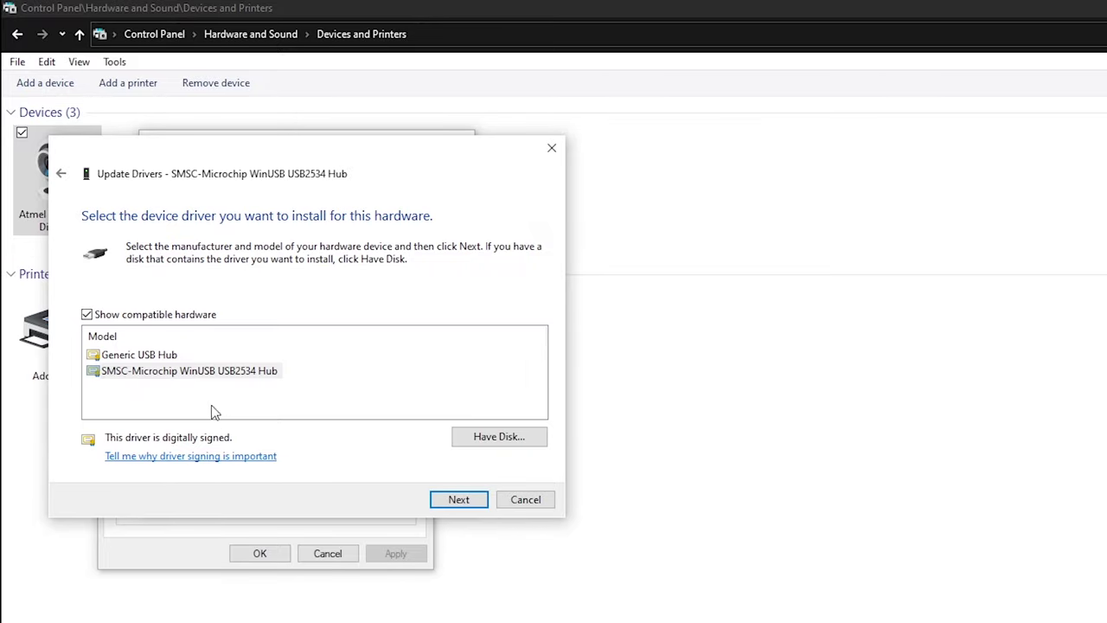
left_click(119, 358)
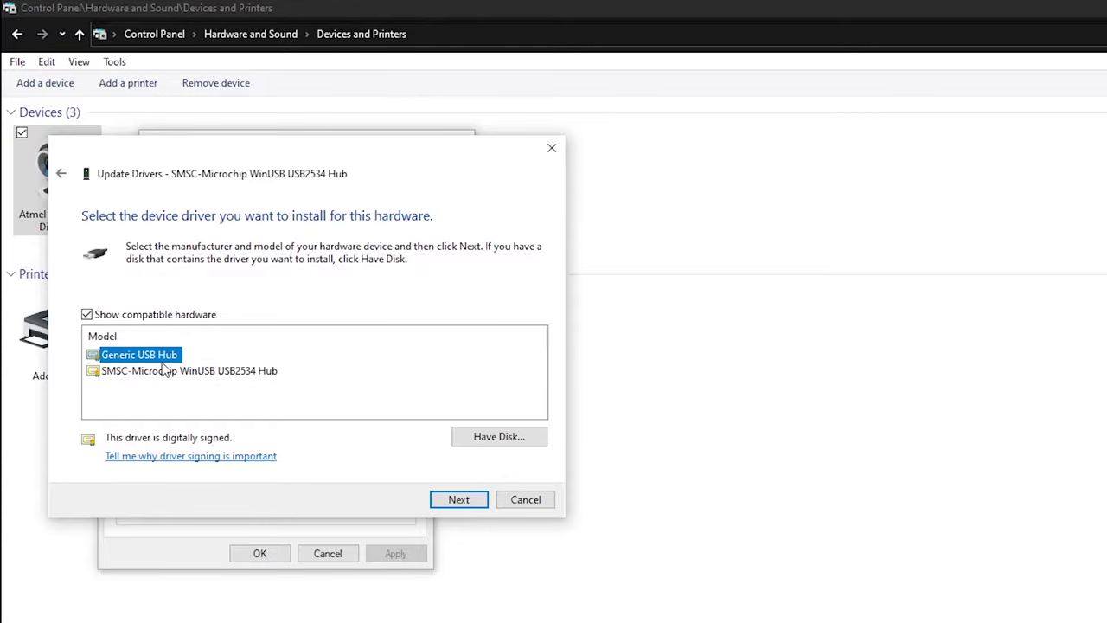
left_click(469, 502)
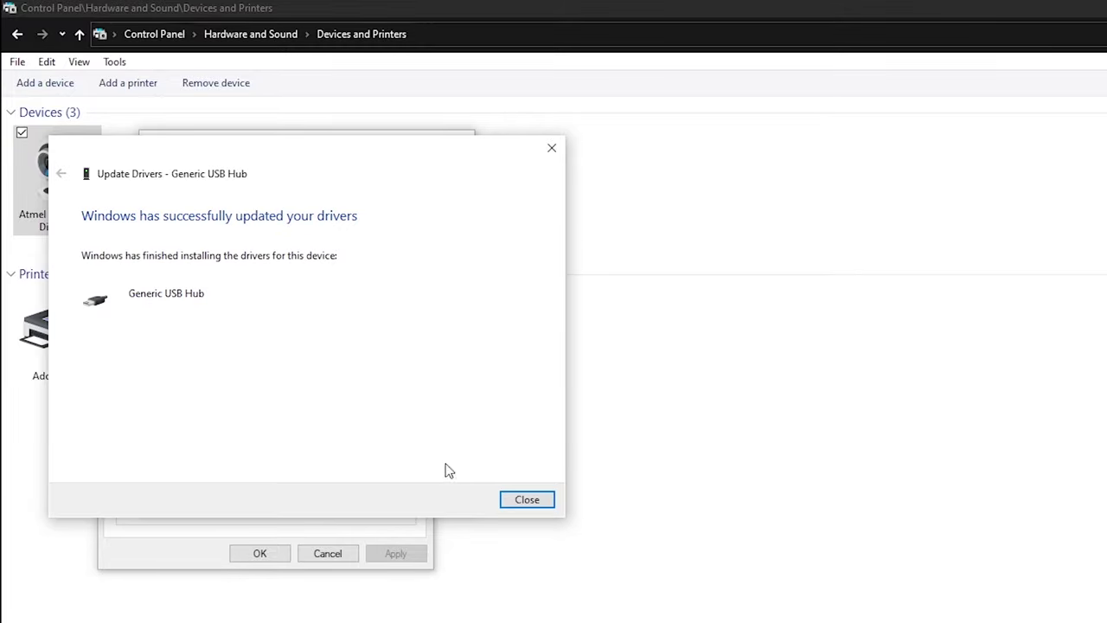
left_click(540, 503)
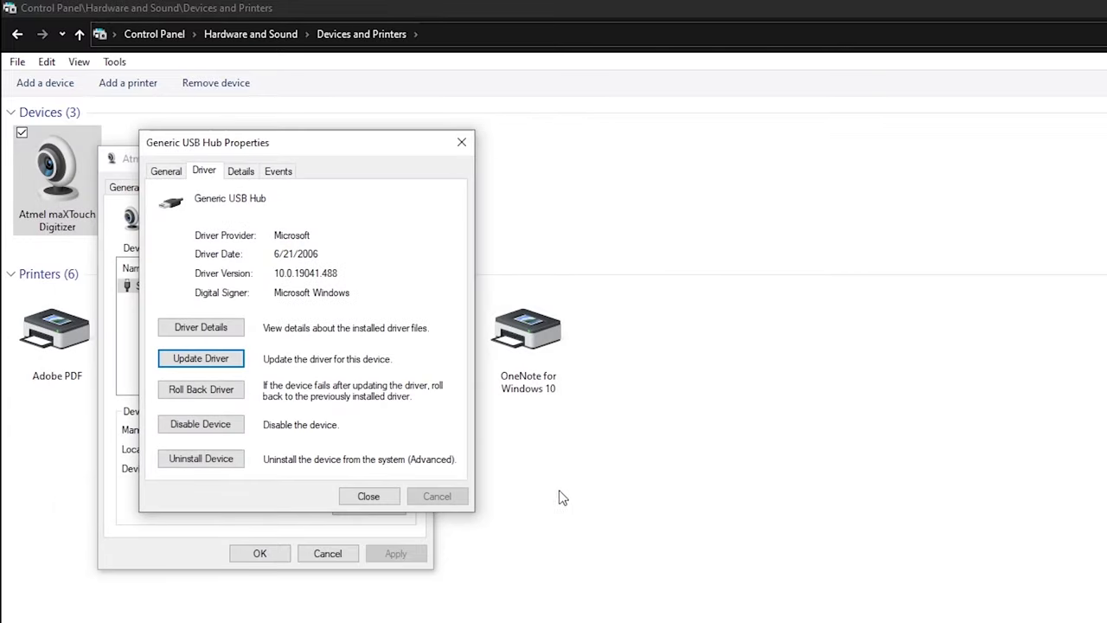
left_click(377, 498)
left_click(258, 554)
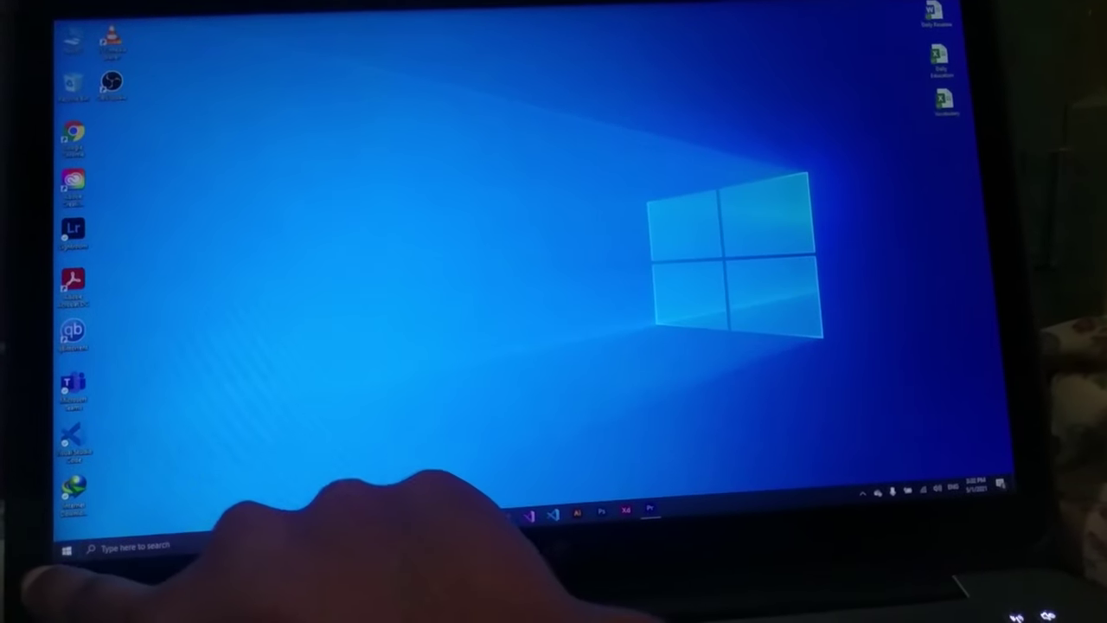
Open Microsoft Whiteboard and draw looping red freehand strokes across the blank canvas by touch
left_click(71, 546)
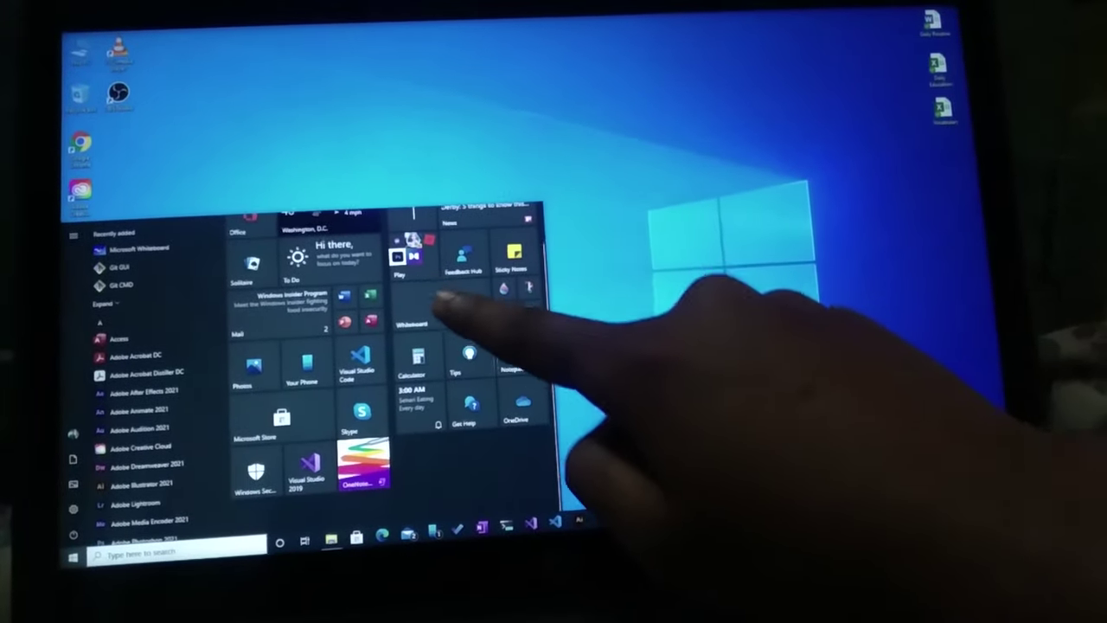
left_click(445, 350)
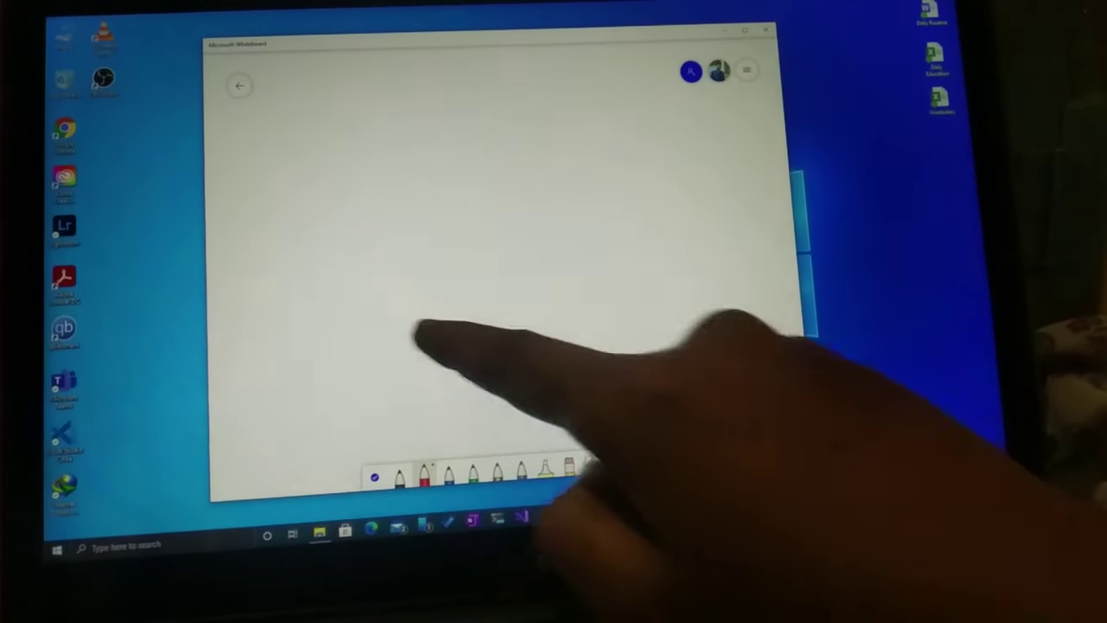
mouse_move(364, 378)
left_mouse_down()
mouse_move(439, 314)
mouse_move(474, 344)
mouse_move(445, 260)
mouse_move(519, 247)
mouse_move(552, 200)
mouse_move(536, 259)
mouse_move(613, 216)
mouse_move(640, 175)
mouse_move(609, 341)
mouse_move(603, 154)
left_mouse_up()
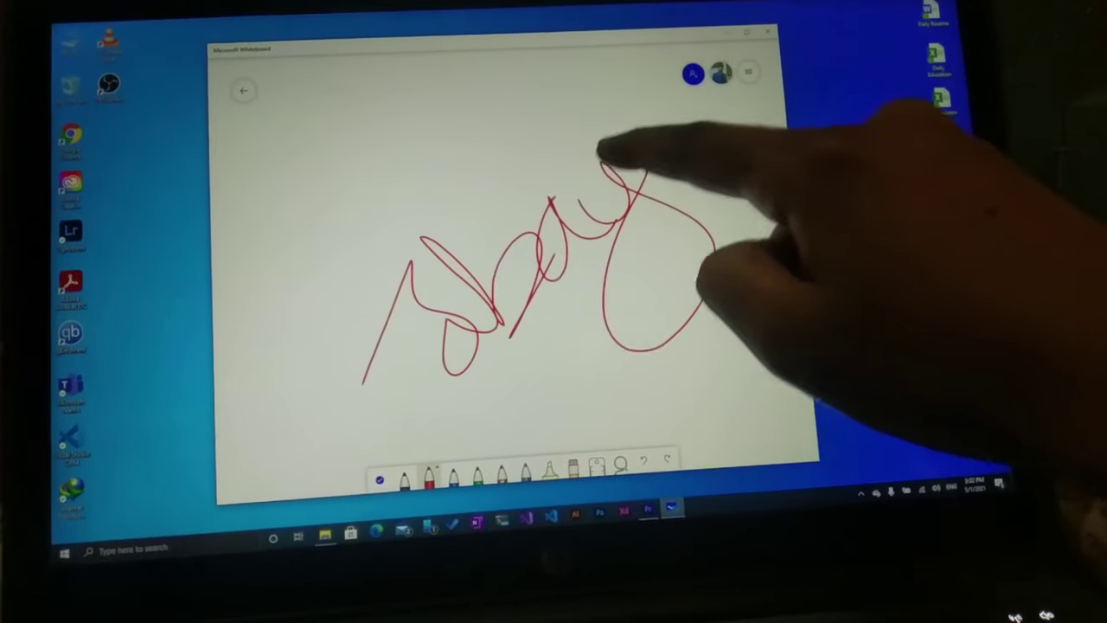
mouse_move(659, 102)
left_mouse_down()
mouse_move(644, 325)
mouse_move(564, 422)
left_mouse_up()
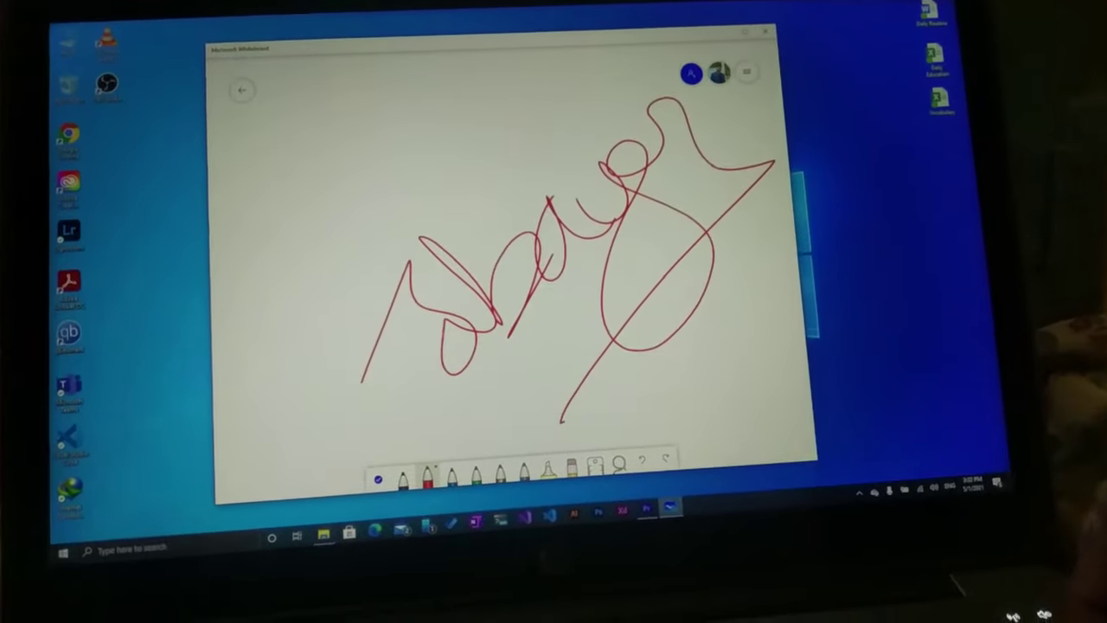